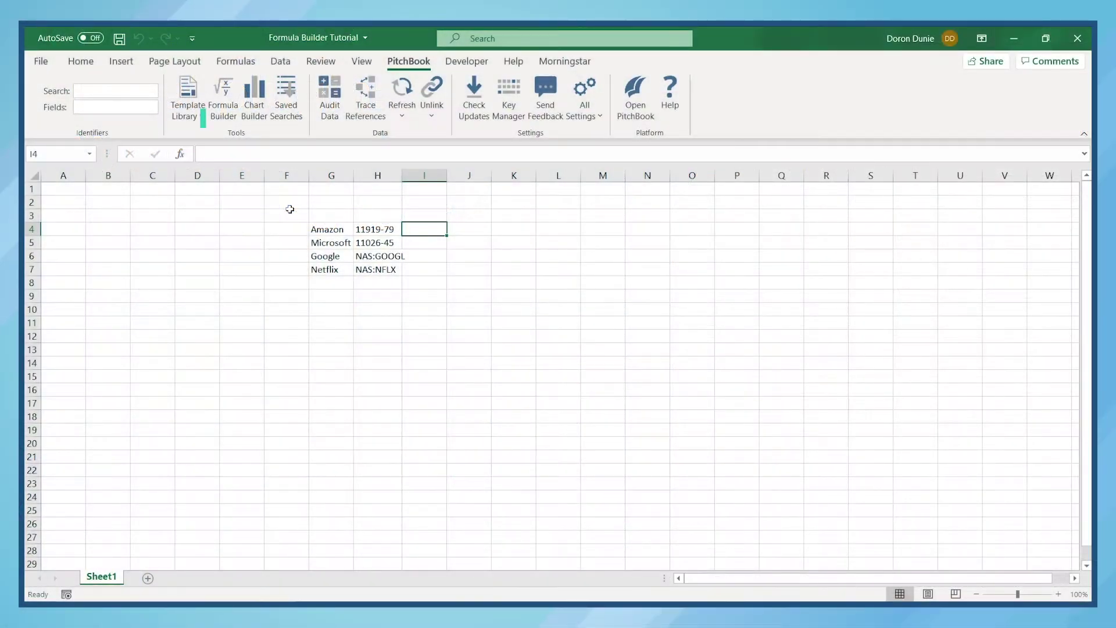
# - Open the PitchBook Formula Builder pane from the PitchBook ribbon tab
pyautogui.click(224, 99)
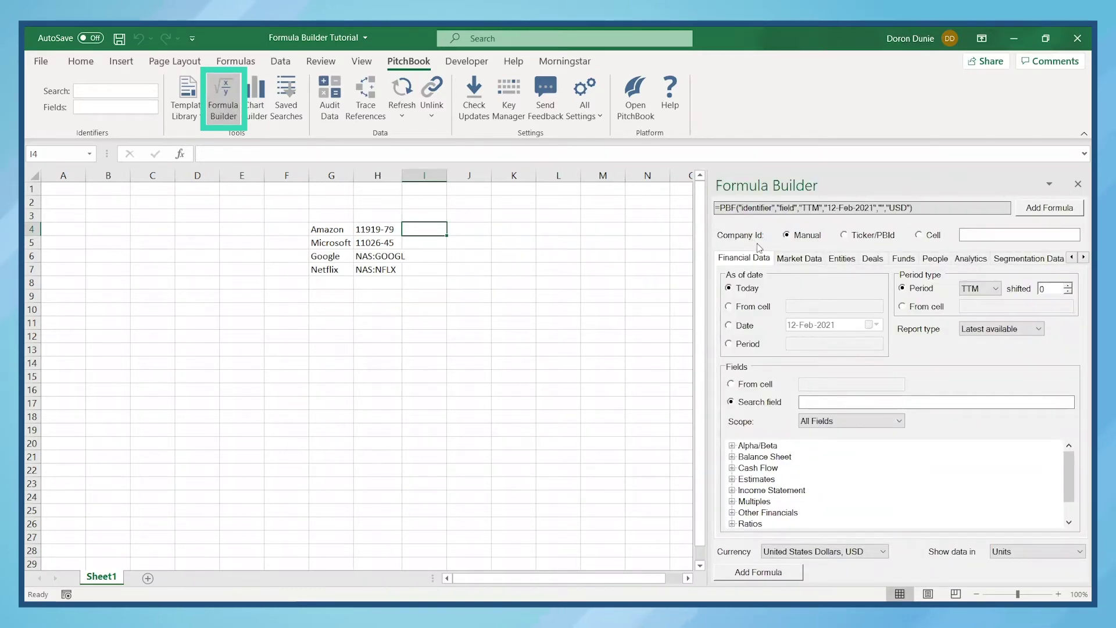
# - Set the Company Id source to cell H4, holding Amazon's identifier
pyautogui.click(1020, 234)
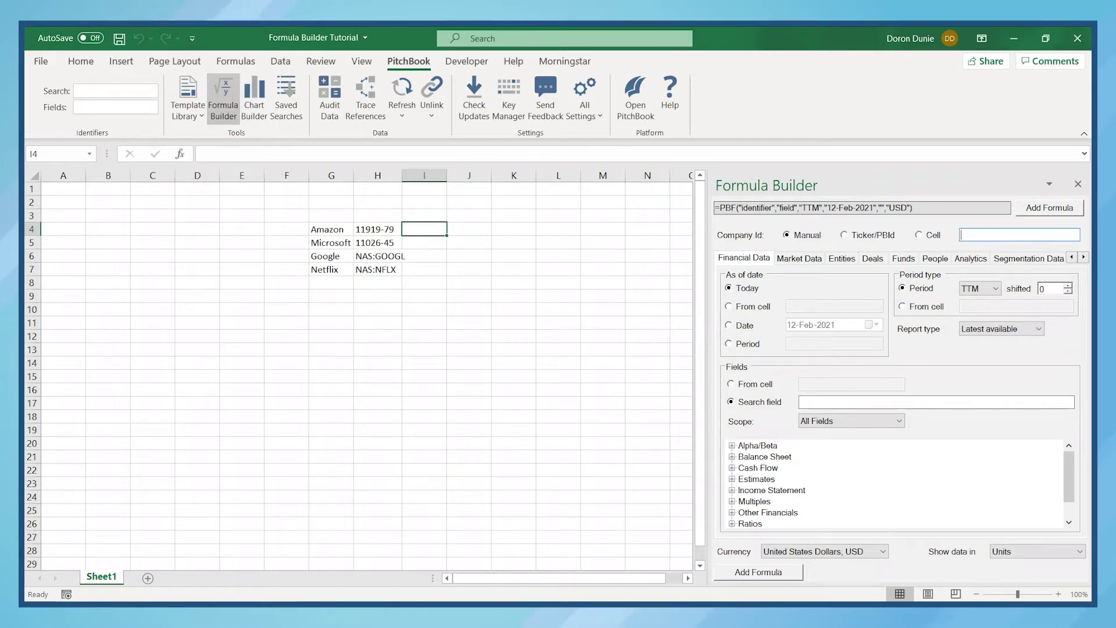
pyautogui.write('18')
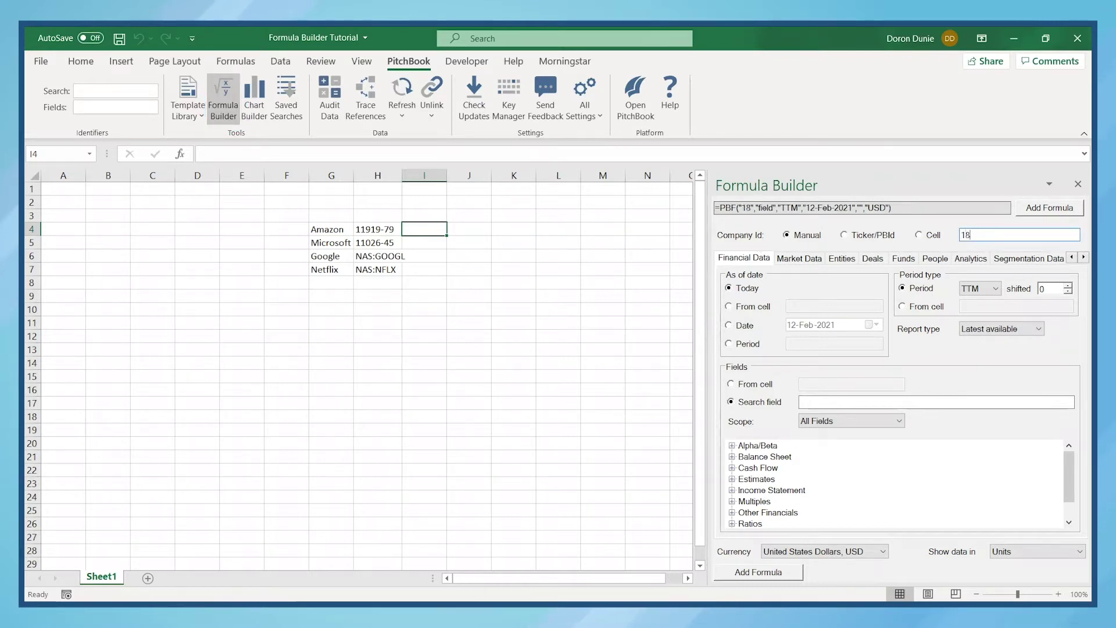
pyautogui.press('BackSpace')
pyautogui.press('BackSpace')
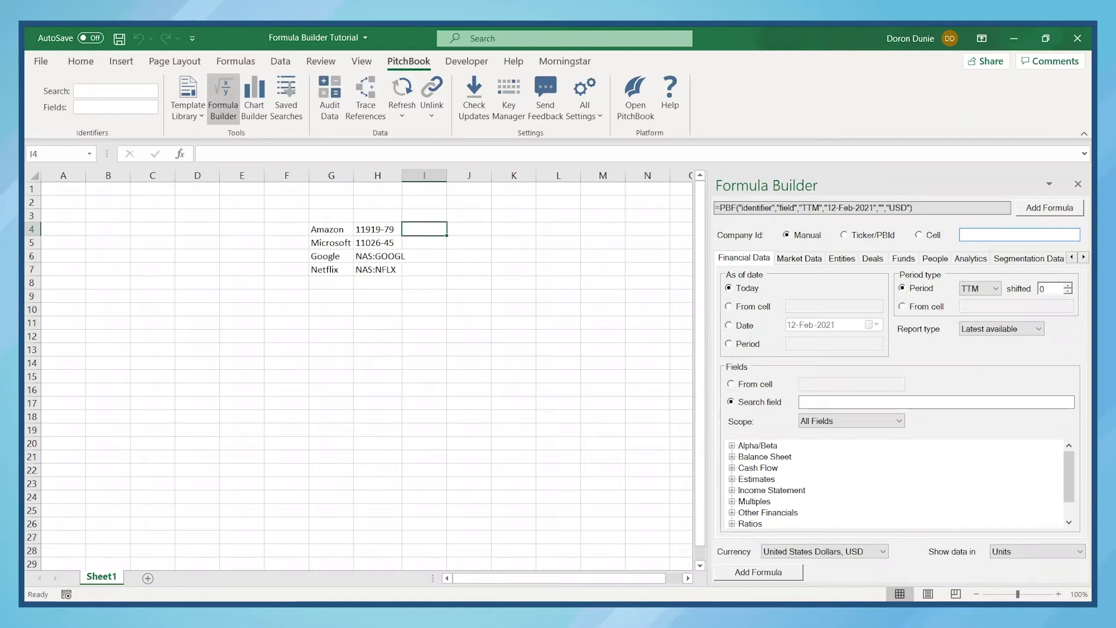
pyautogui.click(842, 234)
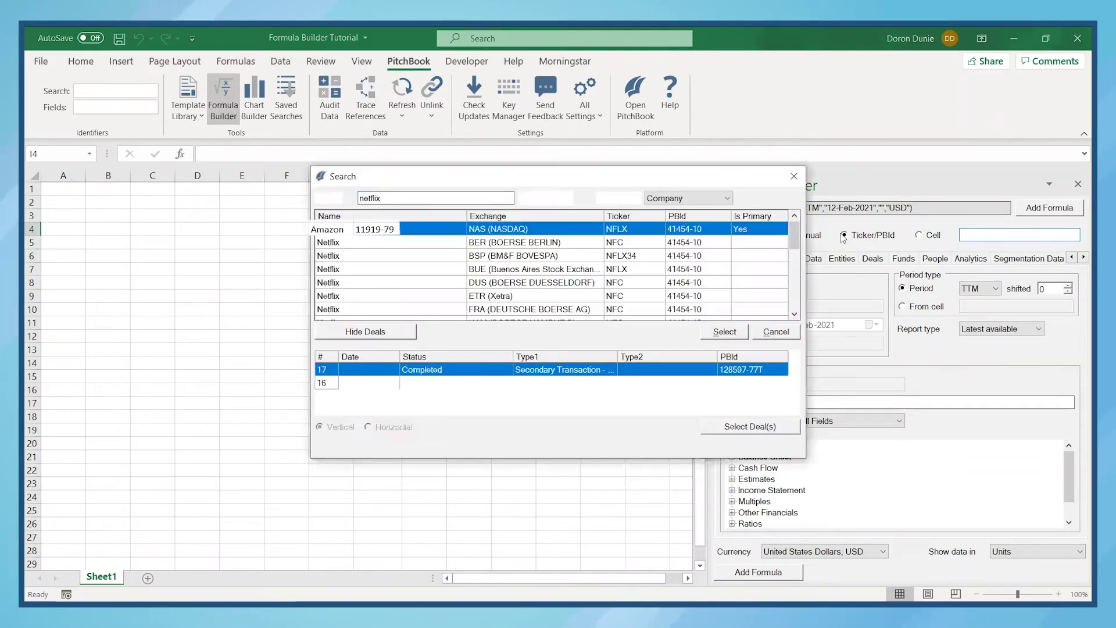
pyautogui.click(793, 175)
pyautogui.click(918, 235)
pyautogui.click(379, 229)
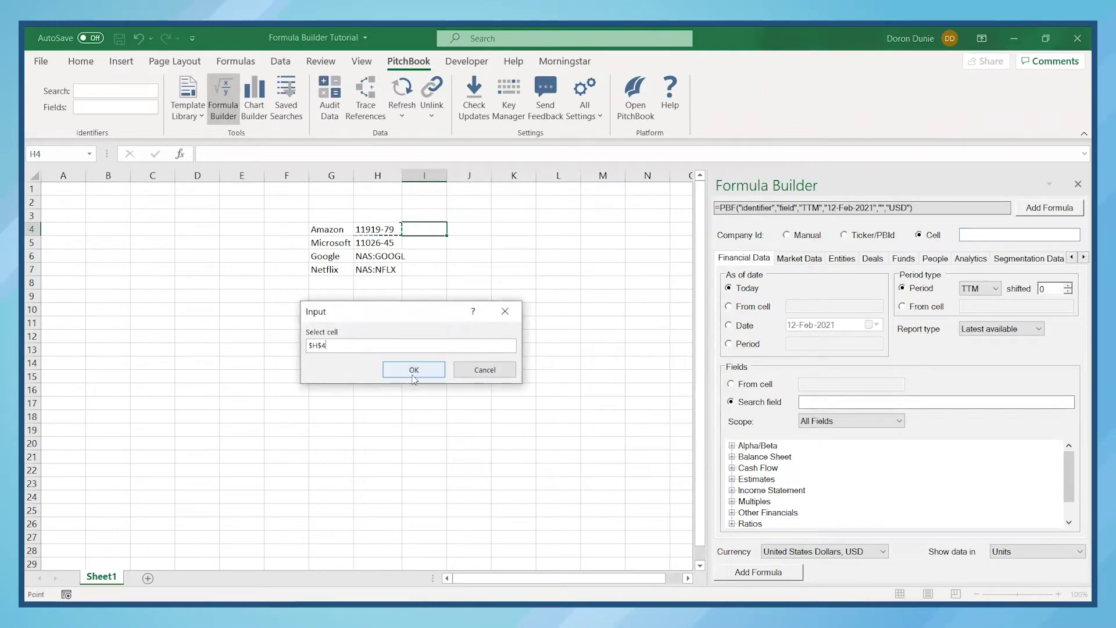
pyautogui.click(413, 369)
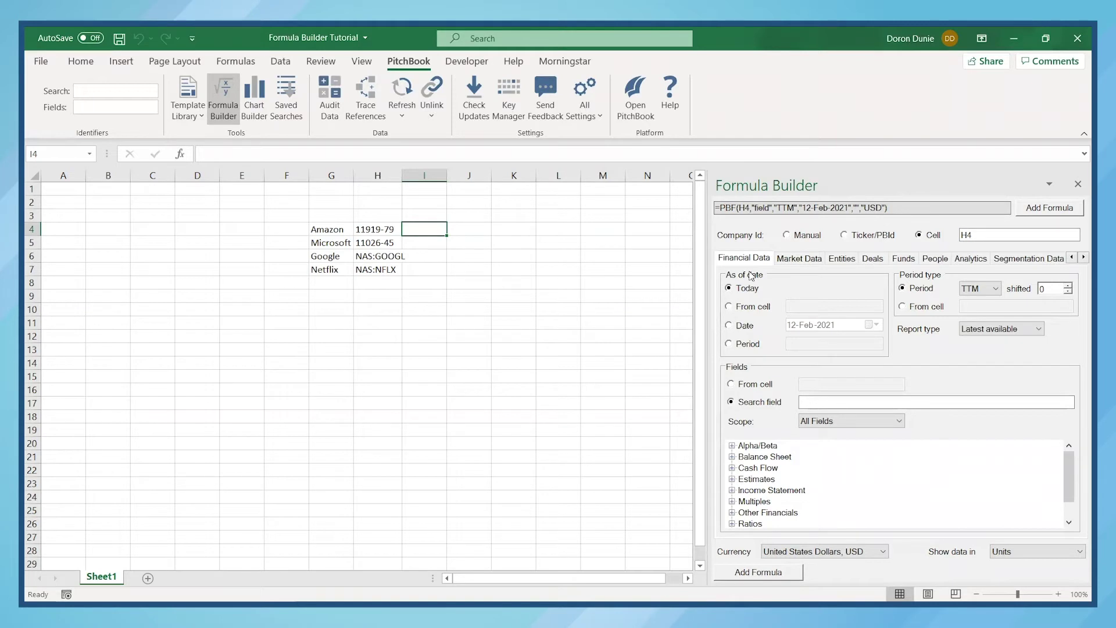
# - Use a specific period of 2020Q3 with the FQ period type instead of TTM
pyautogui.click(748, 344)
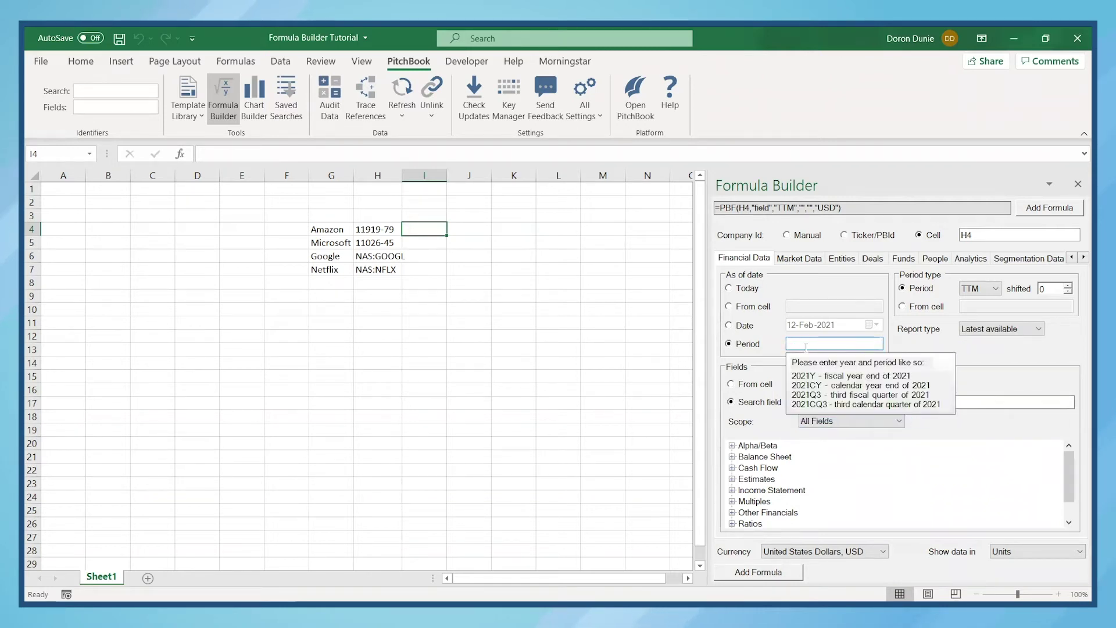
pyautogui.write('2020Q3')
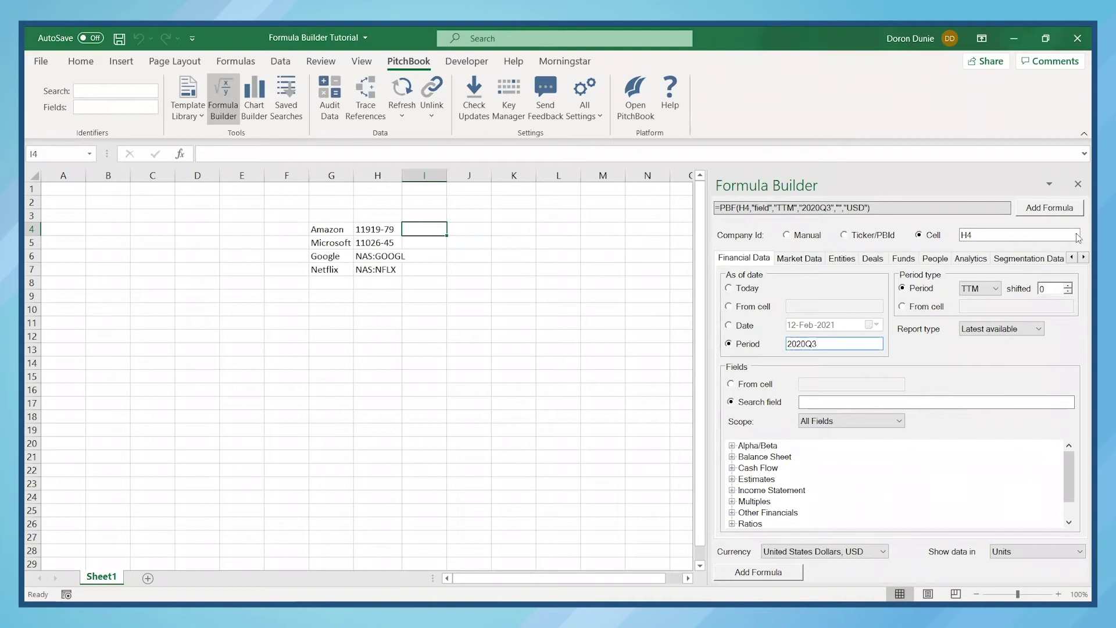
pyautogui.click(973, 289)
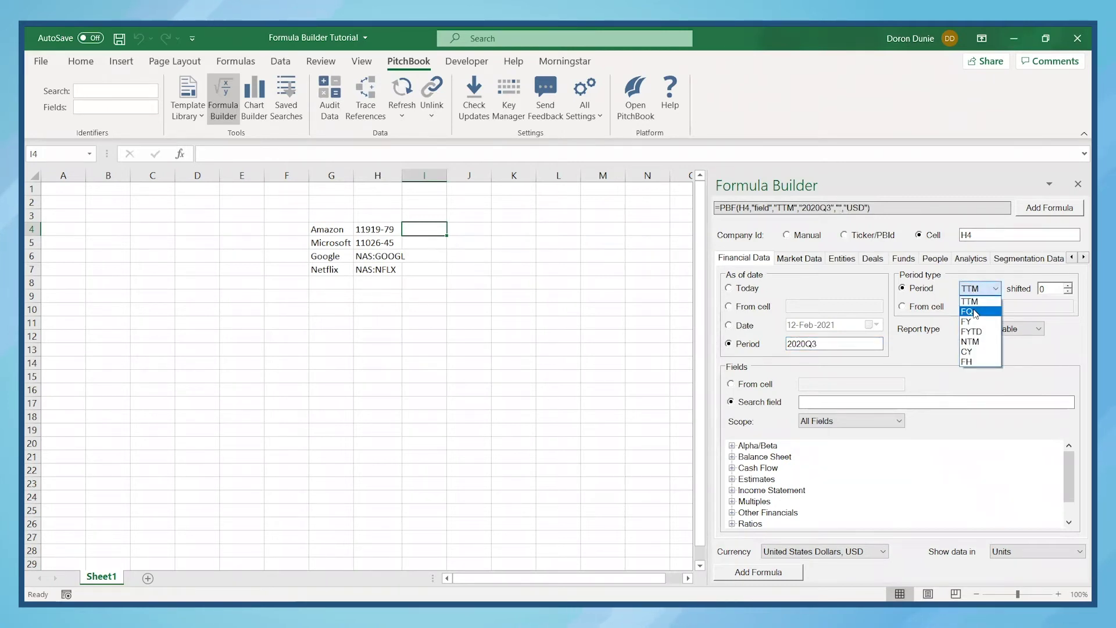
pyautogui.click(975, 311)
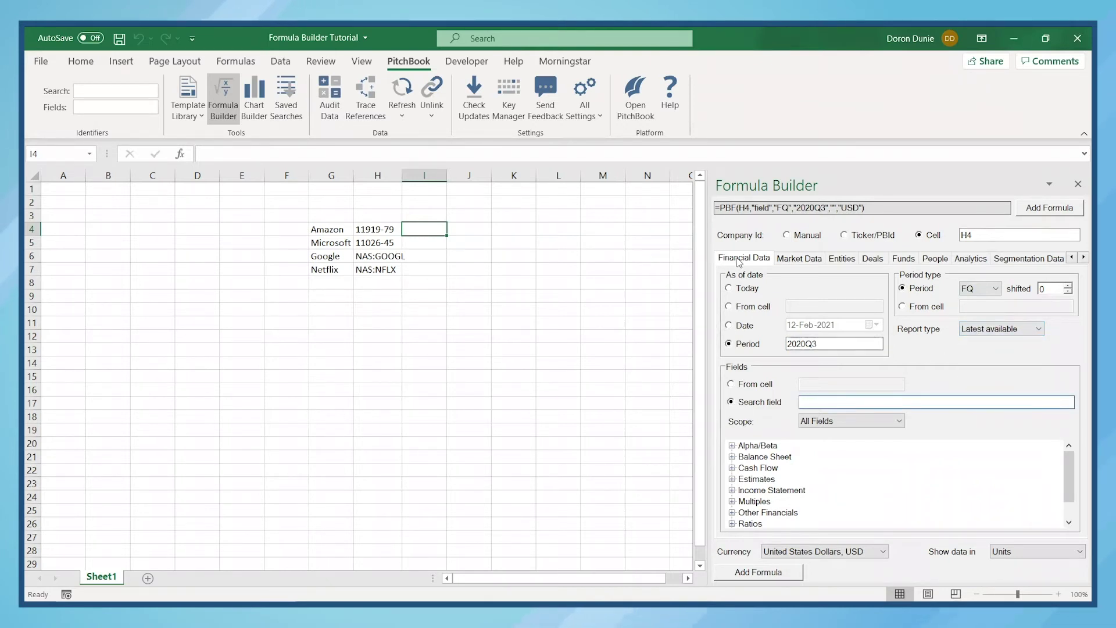
# - Choose the Total Revenue field from the Income Statement financial data
pyautogui.click(804, 261)
pyautogui.click(842, 258)
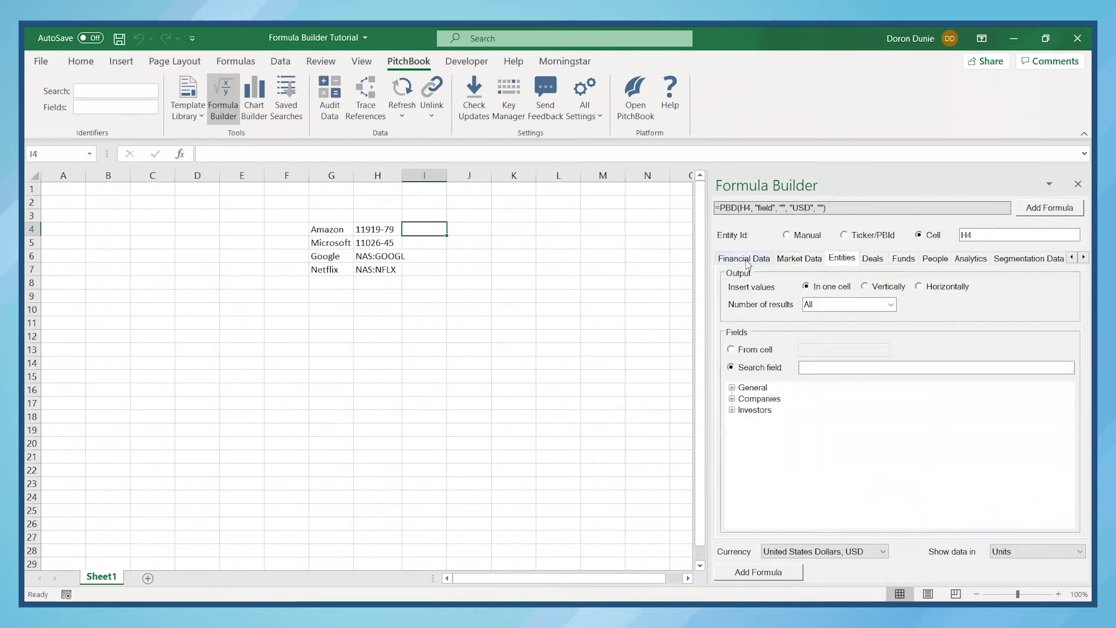
pyautogui.click(743, 258)
pyautogui.scroll(-1, 1075, 516)
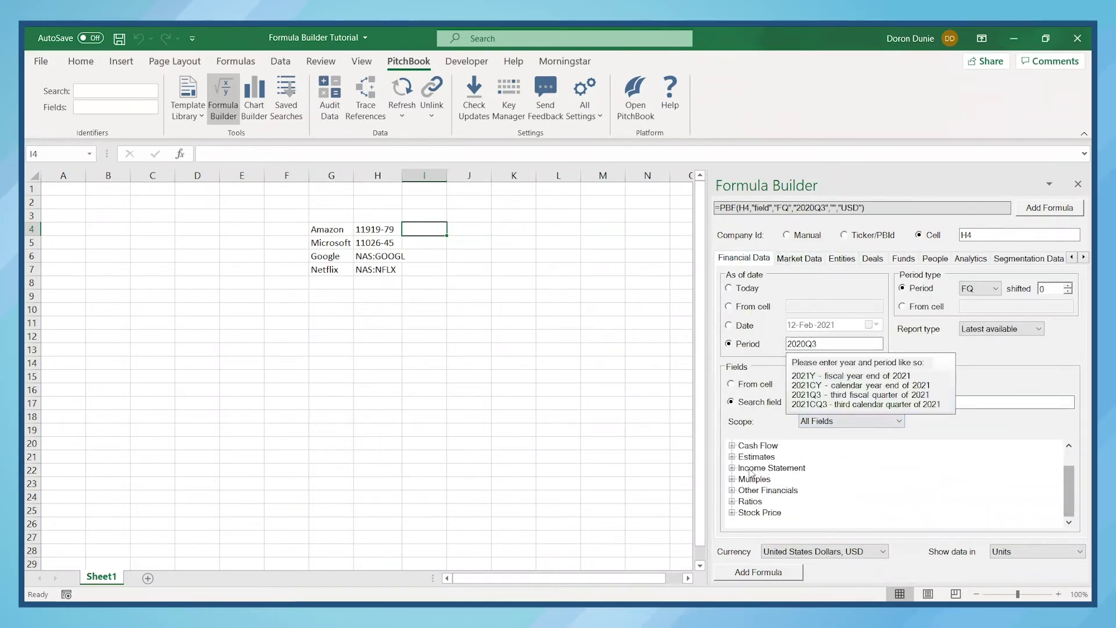
pyautogui.click(731, 468)
pyautogui.scroll(2, 734, 475)
pyautogui.click(731, 490)
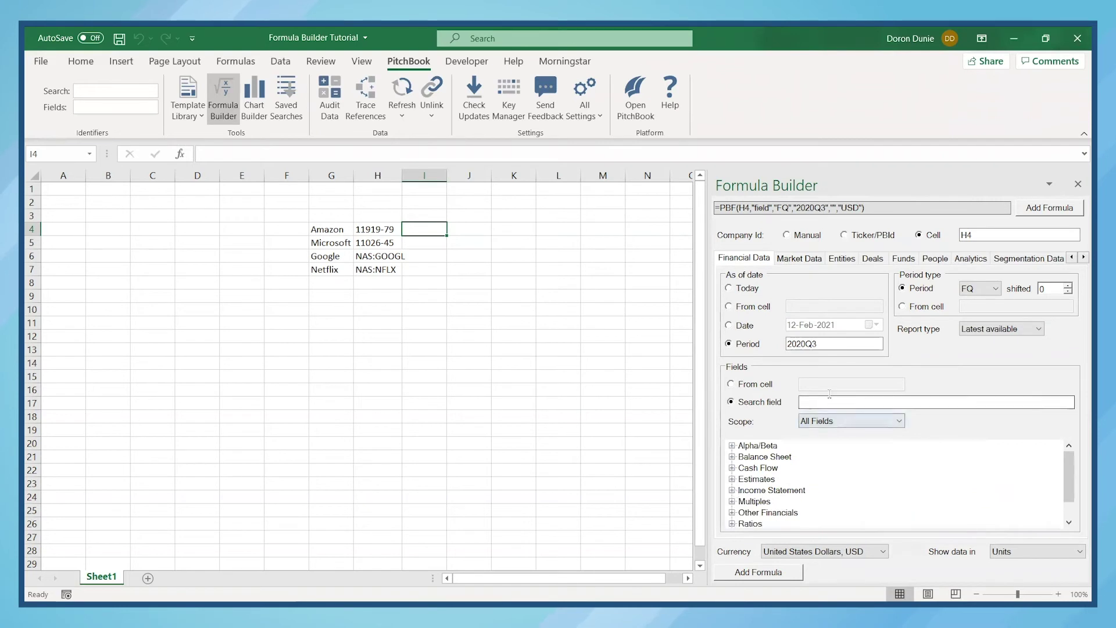
pyautogui.write('total')
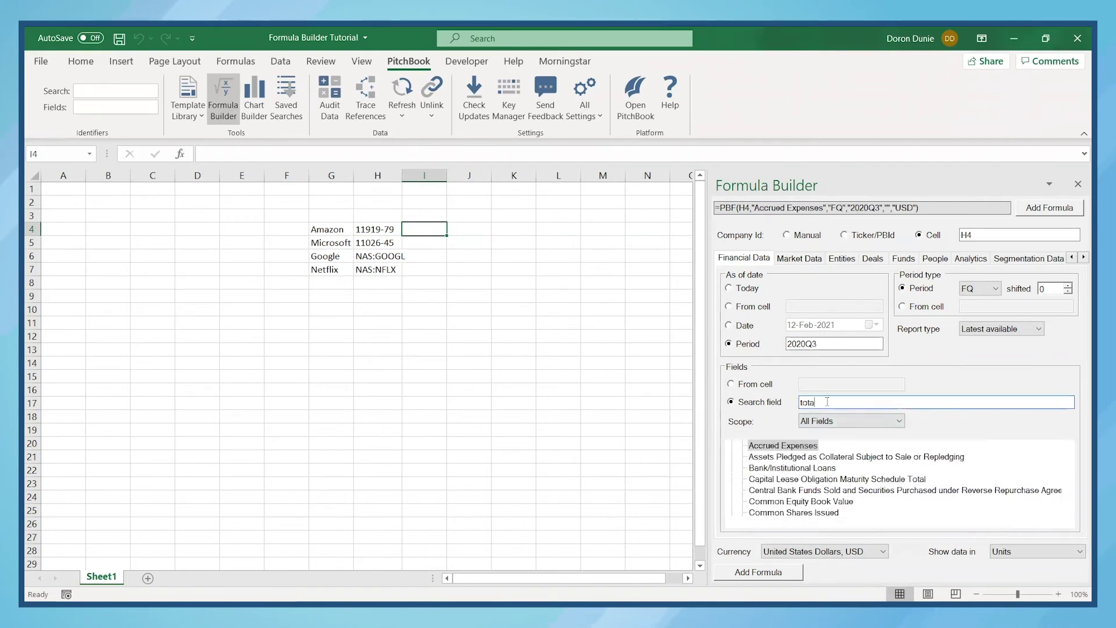
pyautogui.write(' revenue')
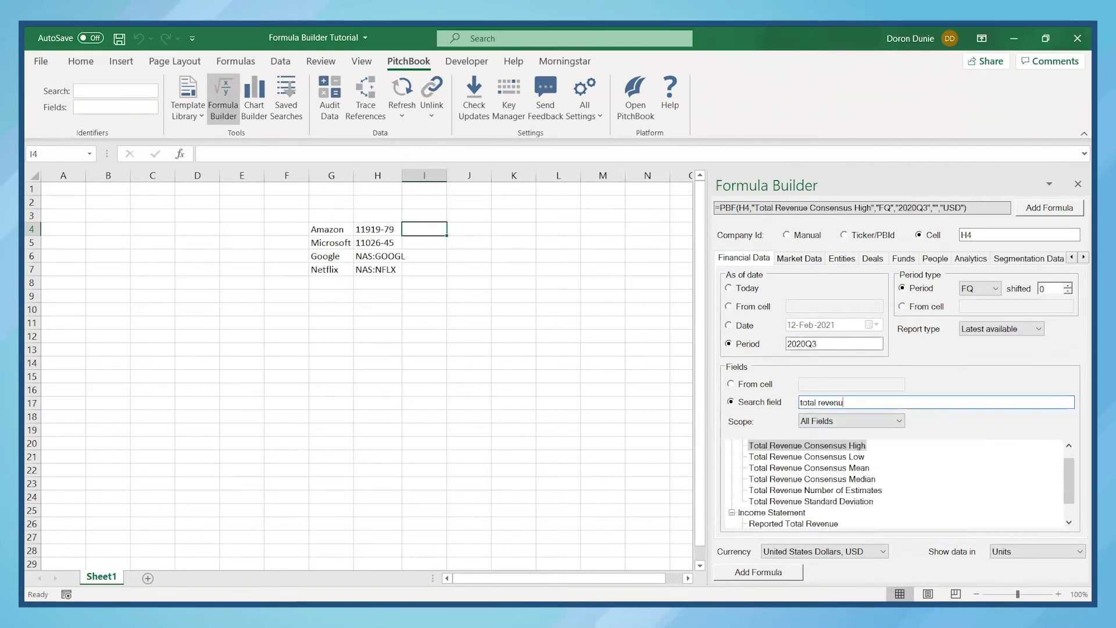
pyautogui.scroll(-1, 1073, 470)
pyautogui.click(778, 512)
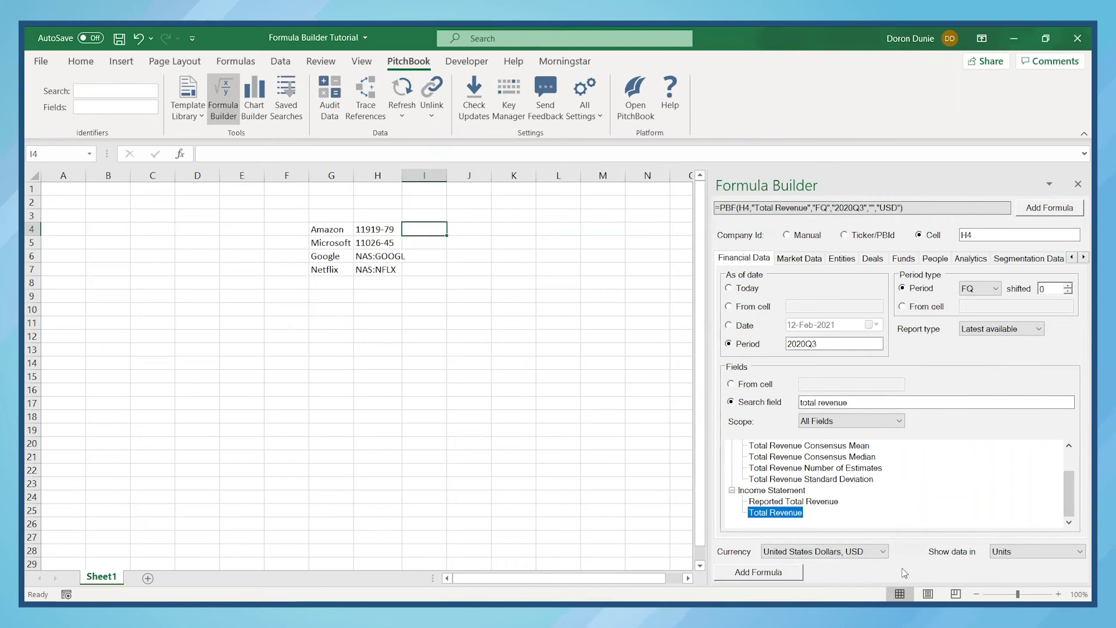
# - Insert the formula into I4 with figures in Billions, then fill it down to I7
pyautogui.click(1005, 552)
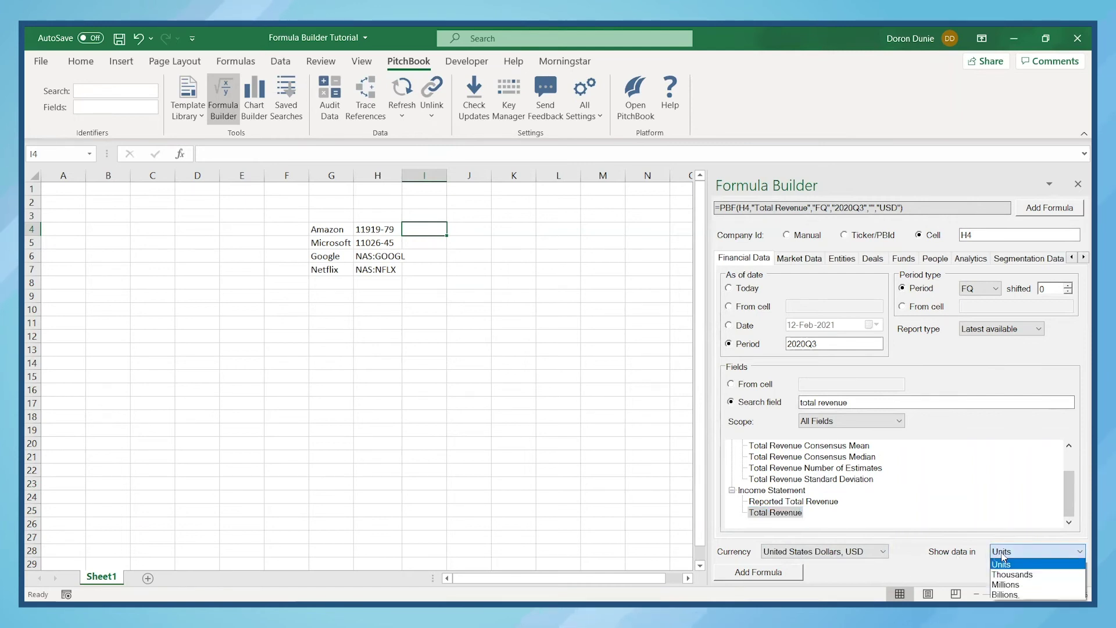
pyautogui.click(1004, 595)
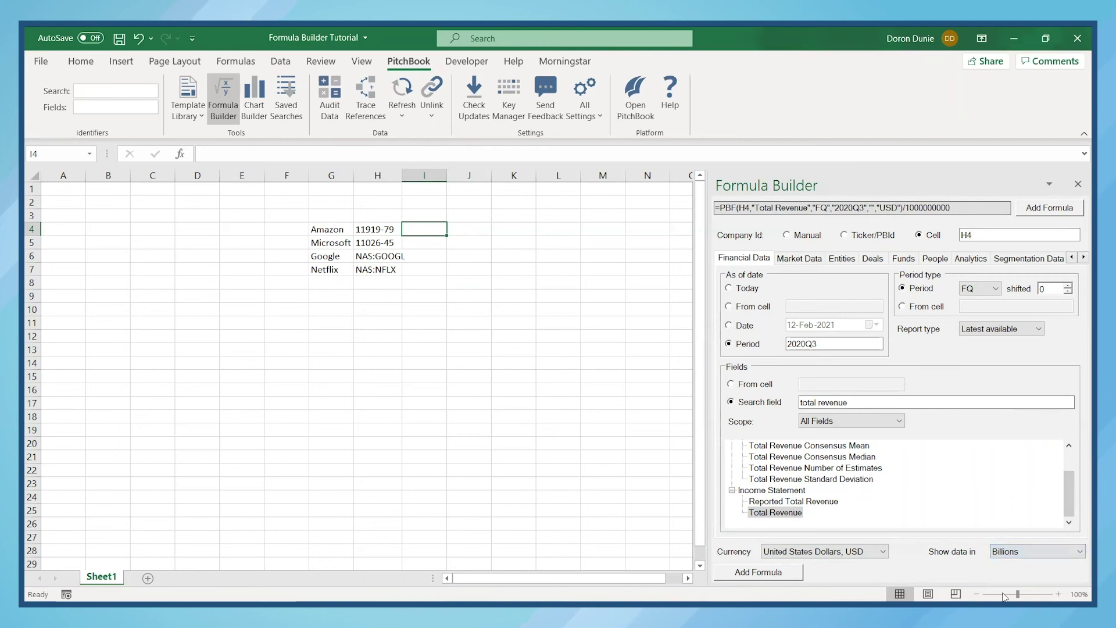
pyautogui.click(784, 573)
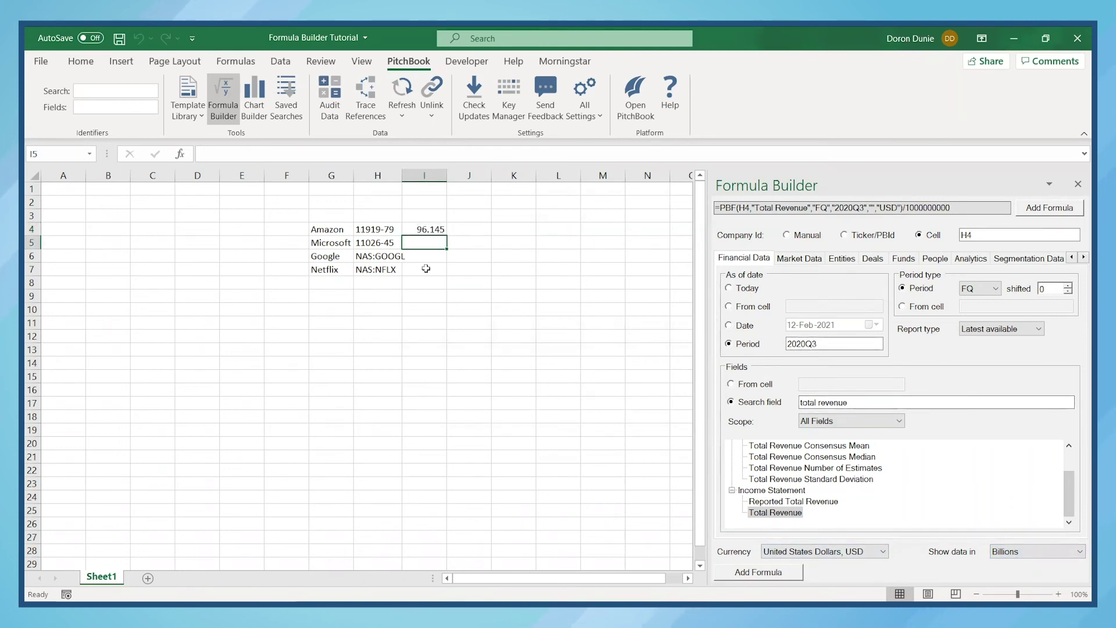
pyautogui.moveTo(447, 234); pyautogui.dragTo(443, 272)
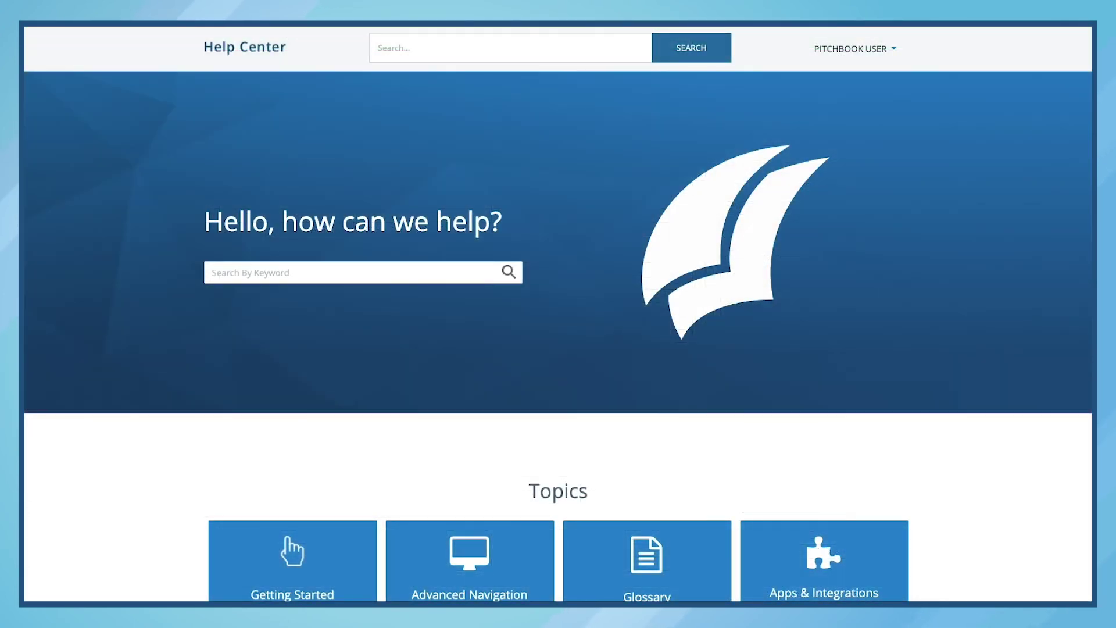
pyautogui.scroll(-2, 558, 349)
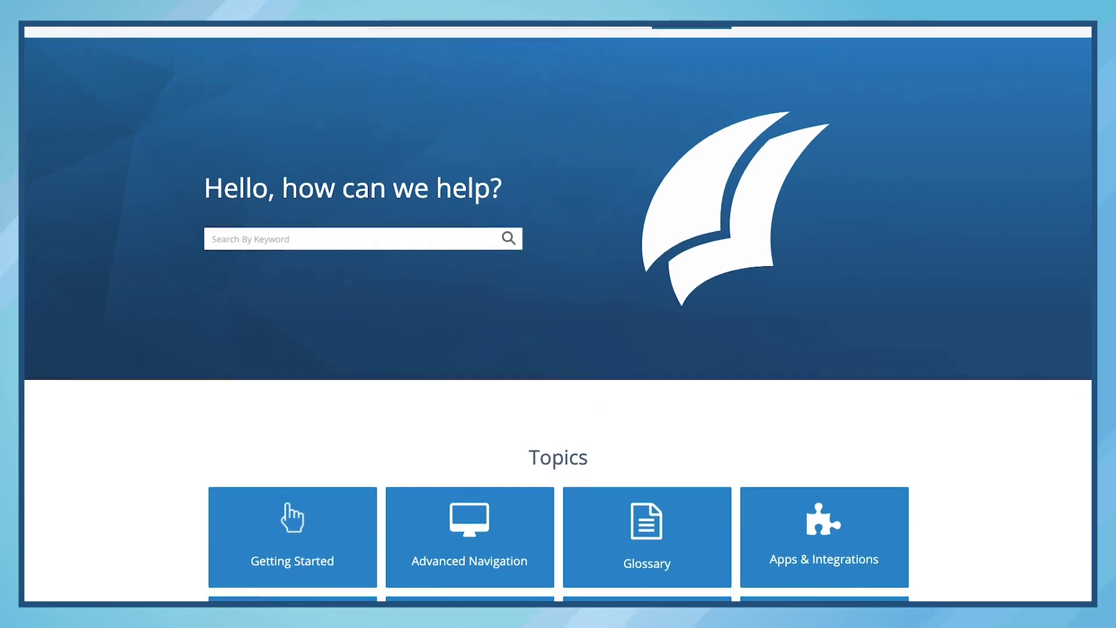